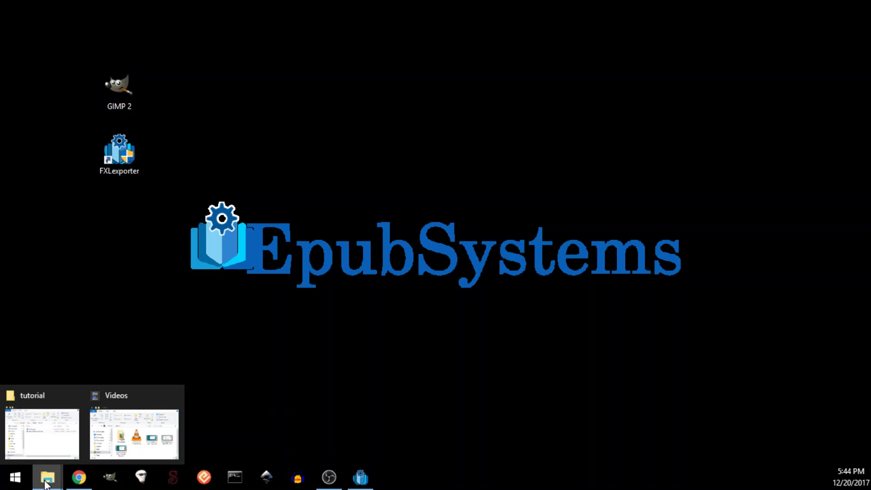
# Step: Open Spincy-Spider-English.pdf from the tutorial folder with GIMP
pyautogui.click(37, 427)
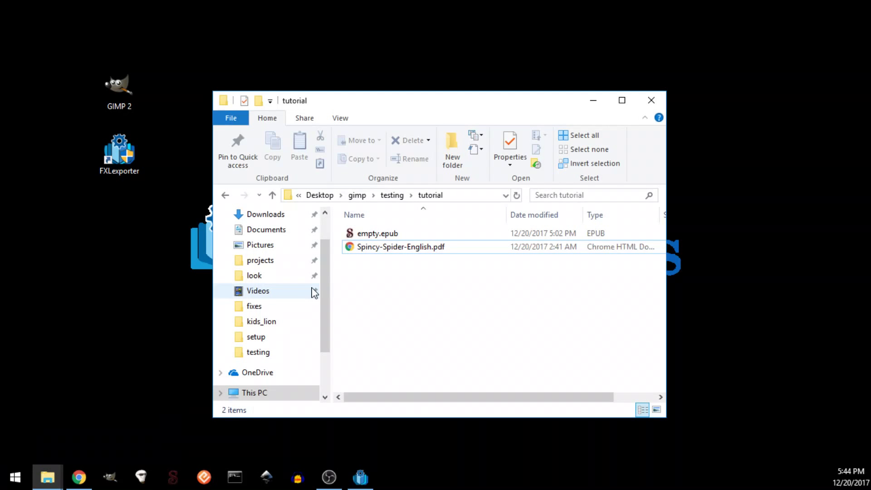
pyautogui.rightClick(396, 247)
pyautogui.moveTo(441, 268)
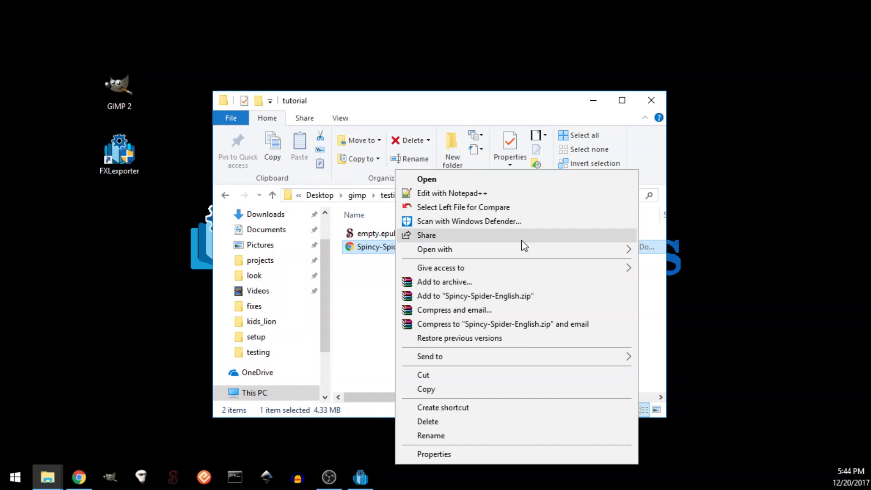
pyautogui.click(671, 250)
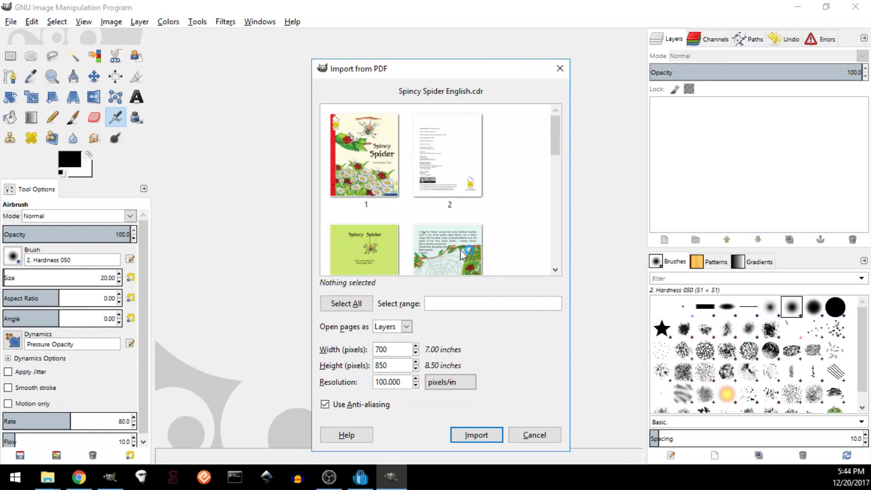
# Step: Try selecting individual page thumbnails (pages 1–6) in the Import from PDF dialog
pyautogui.moveTo(485, 68); pyautogui.dragTo(470, 40)
pyautogui.click(385, 109)
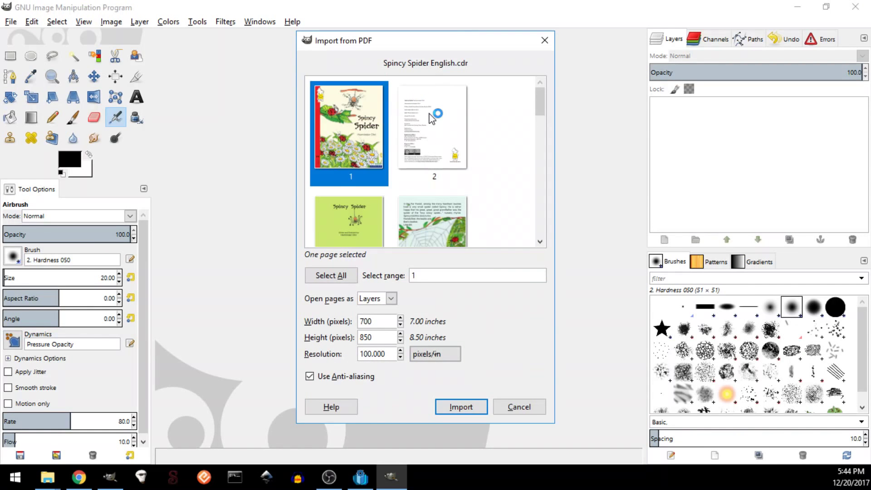
pyautogui.click(439, 116)
pyautogui.click(347, 213)
pyautogui.click(422, 207)
pyautogui.scroll(-2, 450, 148)
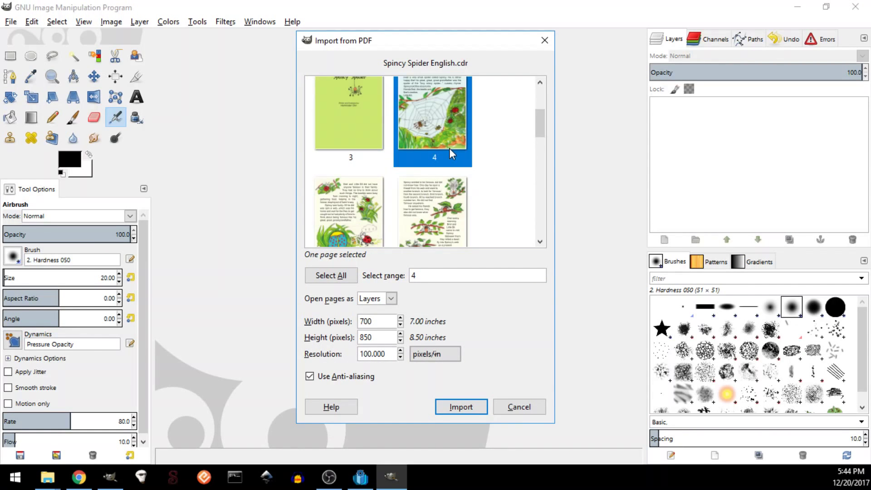
pyautogui.click(370, 213)
pyautogui.click(444, 203)
pyautogui.scroll(2, 442, 198)
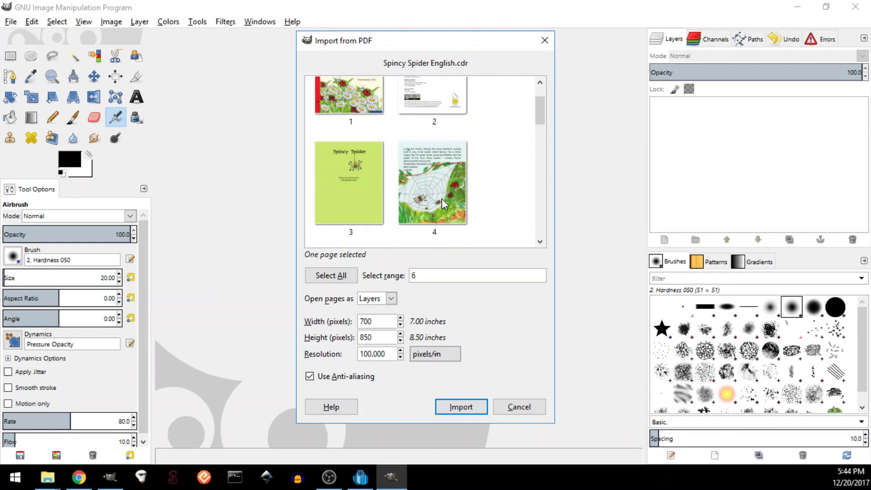
pyautogui.scroll(2, 442, 198)
pyautogui.click(366, 145)
pyautogui.click(450, 144)
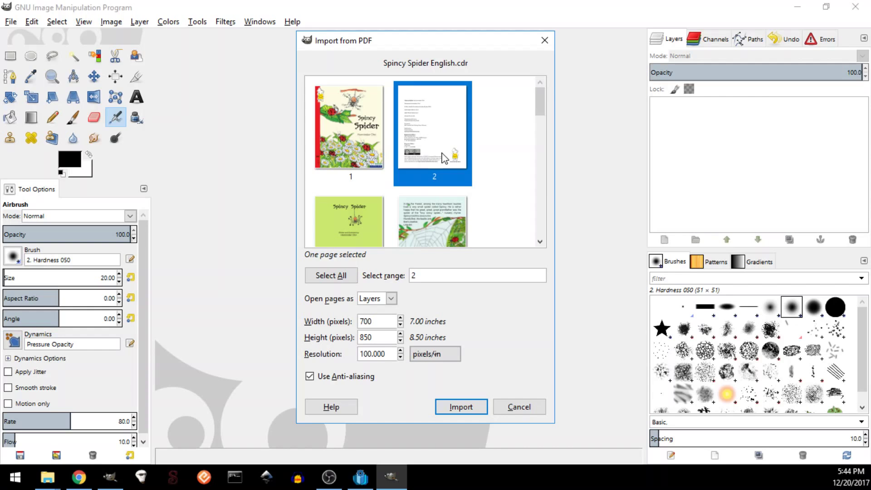
pyautogui.click(355, 143)
pyautogui.keyDown('shift'); pyautogui.click(419, 147); pyautogui.keyUp('shift')
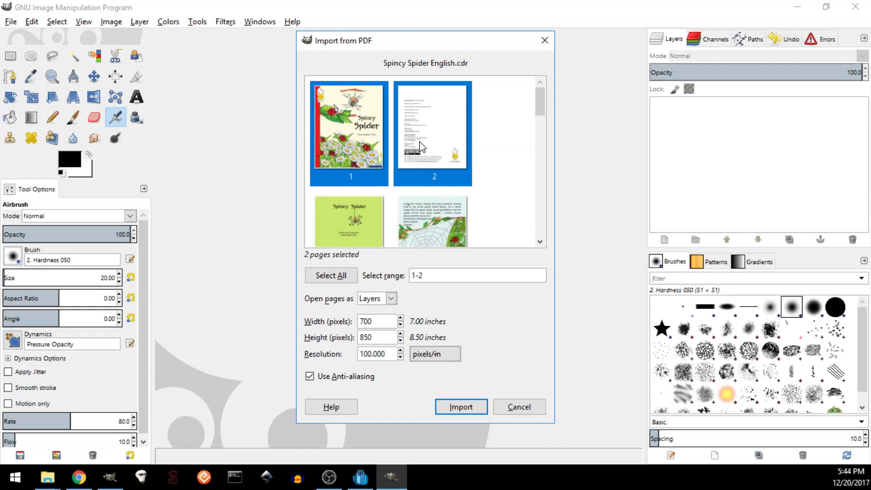
pyautogui.keyDown('ctrl'); pyautogui.click(419, 207); pyautogui.keyUp('ctrl')
pyautogui.keyDown('ctrl'); pyautogui.click(347, 204); pyautogui.keyUp('ctrl')
pyautogui.scroll(2, 457, 185)
pyautogui.scroll(-2, 457, 183)
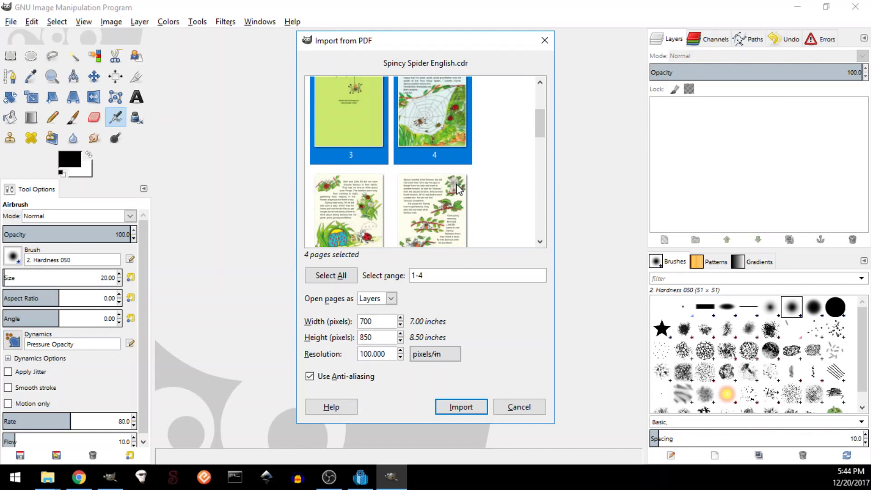
# Step: Select all 16 pages and keep 'Open pages as' set to Layers
pyautogui.click(331, 275)
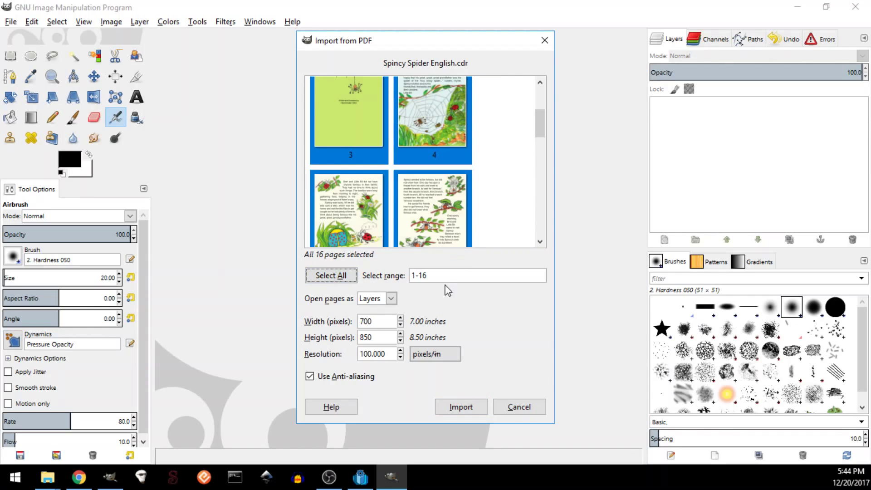
pyautogui.click(390, 300)
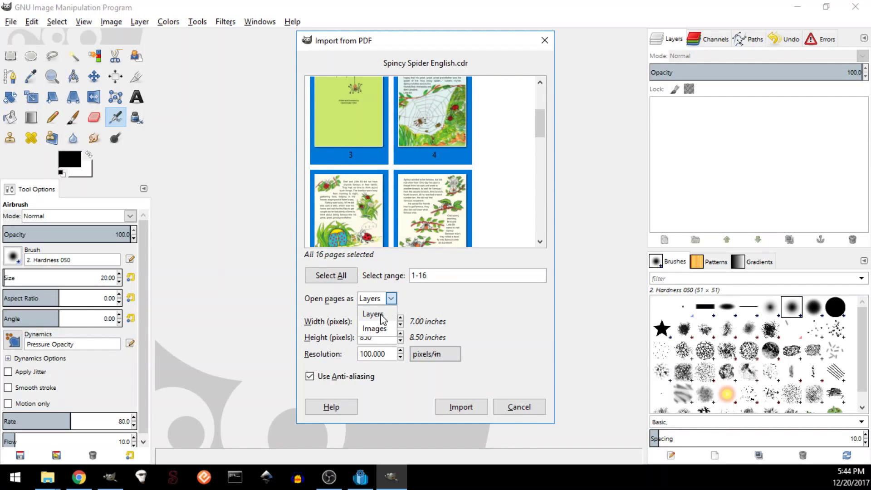
pyautogui.click(381, 315)
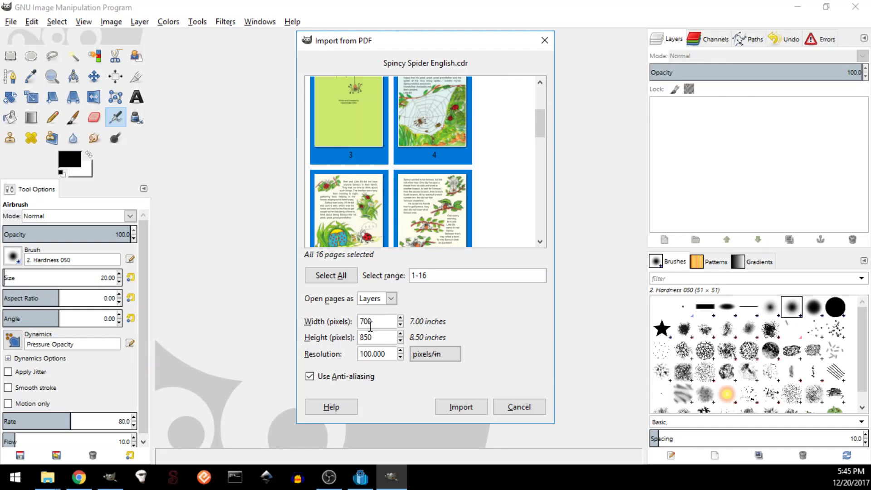
# Step: Import the selected pages as layers 1–16 of a 700x850 image
pyautogui.click(464, 414)
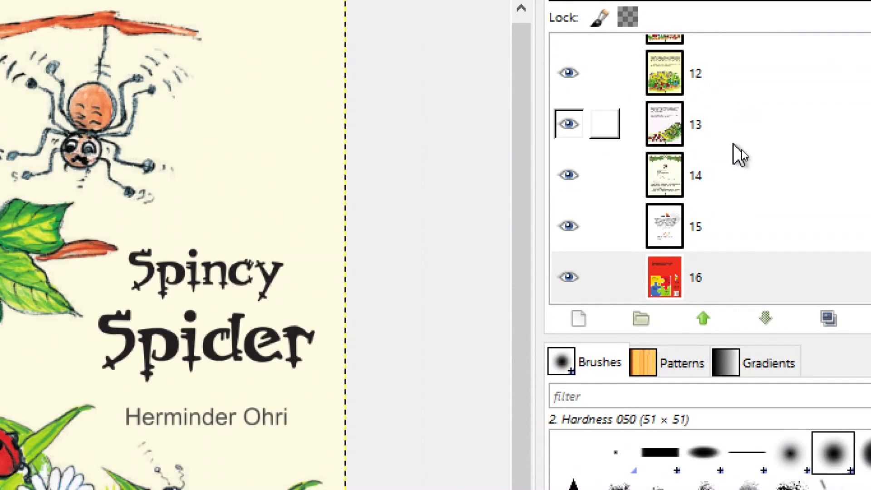
pyautogui.scroll(2, 743, 154)
pyautogui.scroll(-1, 741, 151)
pyautogui.scroll(-1, 741, 152)
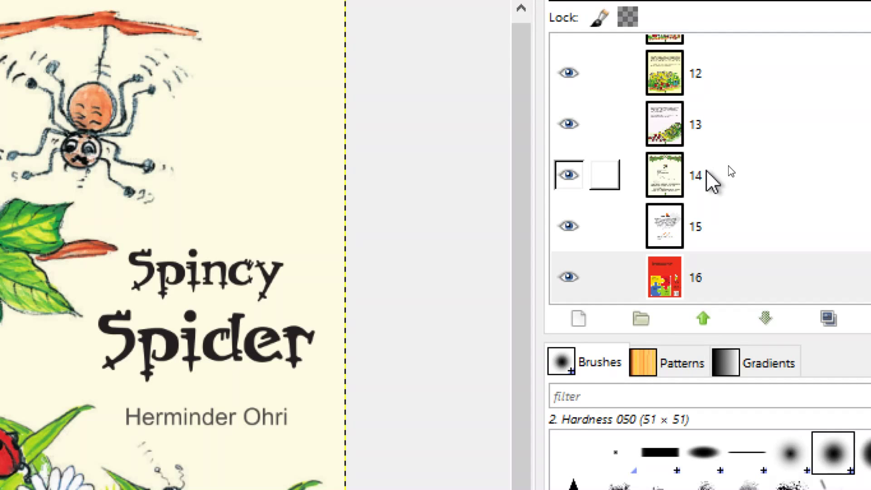
pyautogui.scroll(2, 712, 179)
pyautogui.scroll(2, 711, 171)
pyautogui.scroll(3, 711, 169)
pyautogui.scroll(4, 712, 167)
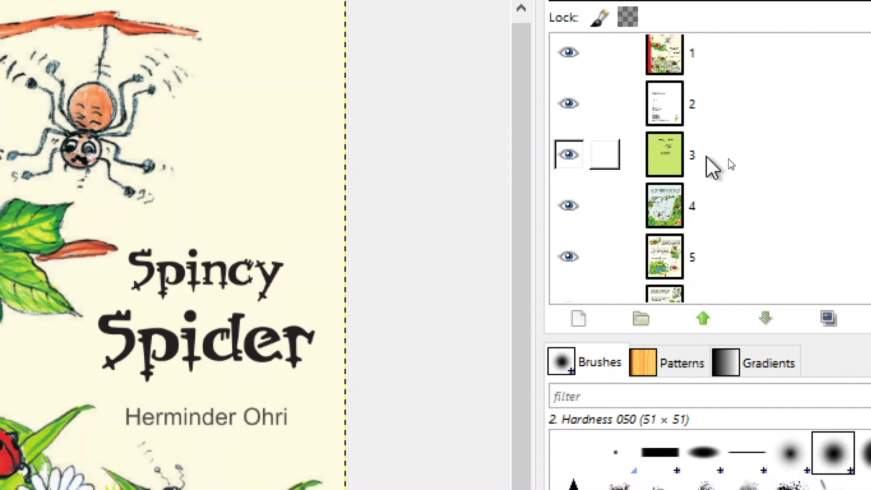
pyautogui.scroll(1, 712, 166)
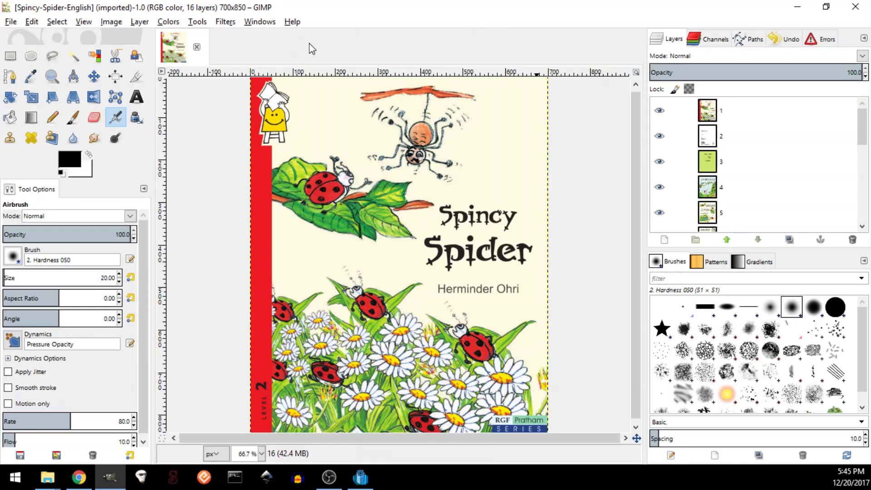
# Step: Save the 16-layer image as Spincy-Spider-English.xcf in the tutorial folder
pyautogui.press('ctrl')
pyautogui.press('ctrl')
pyautogui.hotkey('ctrl', 's')
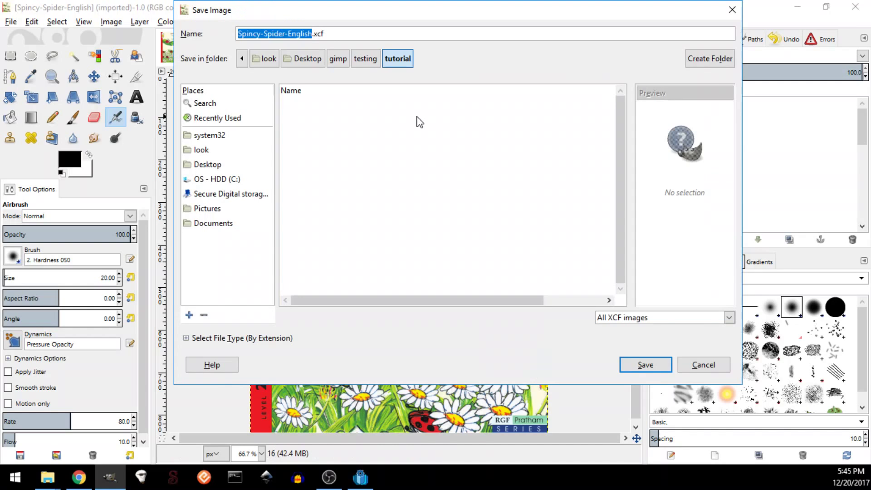
pyautogui.click(331, 33)
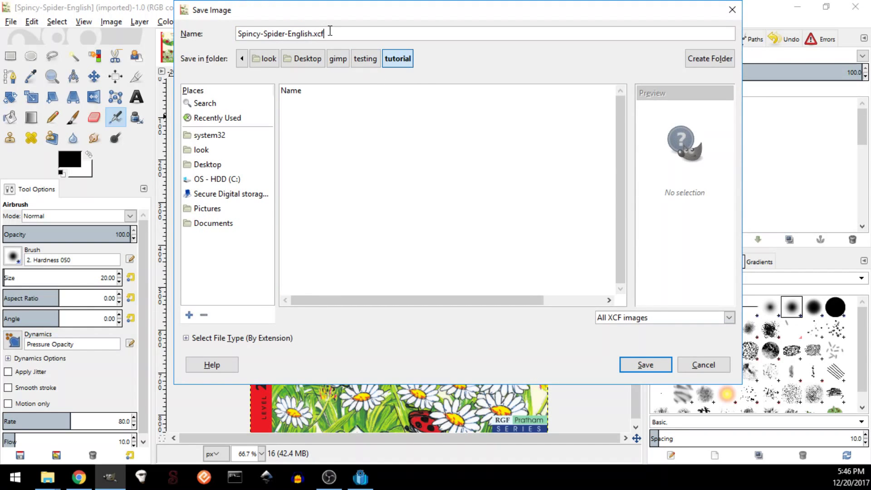
pyautogui.doubleClick(318, 33)
pyautogui.click(643, 365)
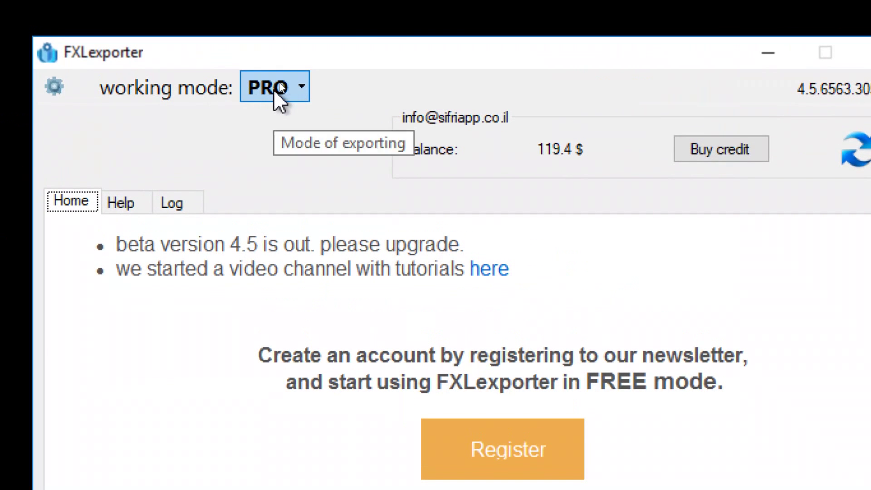
pyautogui.click(275, 88)
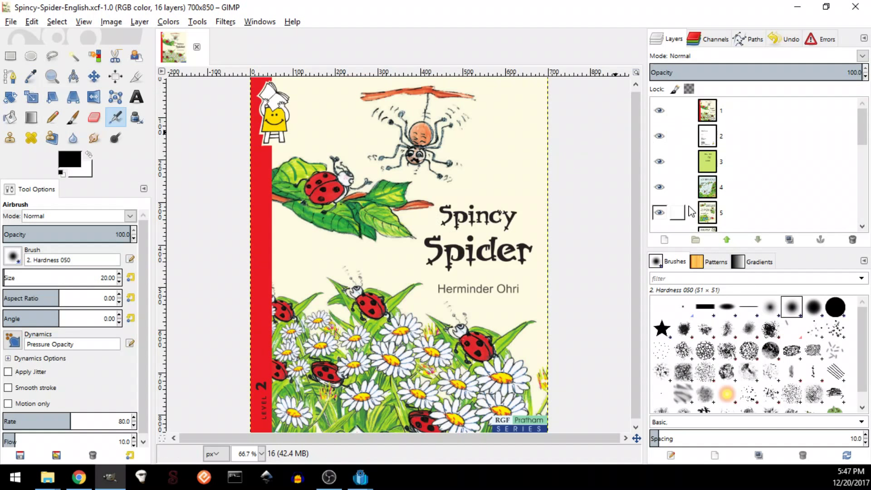
# Step: Run the Epub fixed export with multi pages from top-level layers and the Sigil template
pyautogui.click(196, 24)
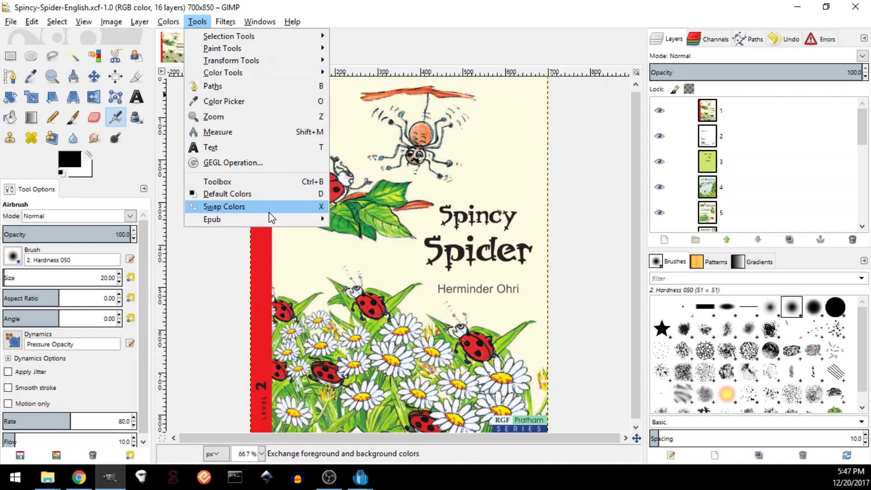
pyautogui.moveTo(225, 220)
pyautogui.click(351, 220)
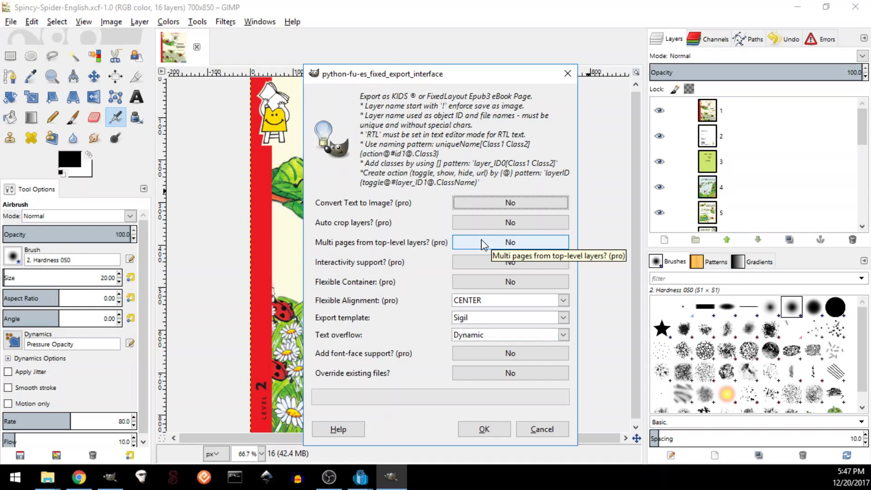
pyautogui.click(478, 243)
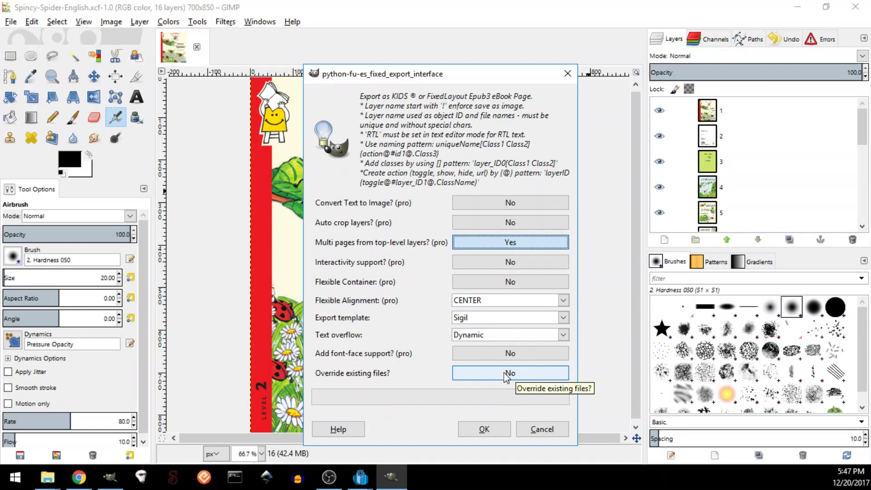
pyautogui.click(492, 428)
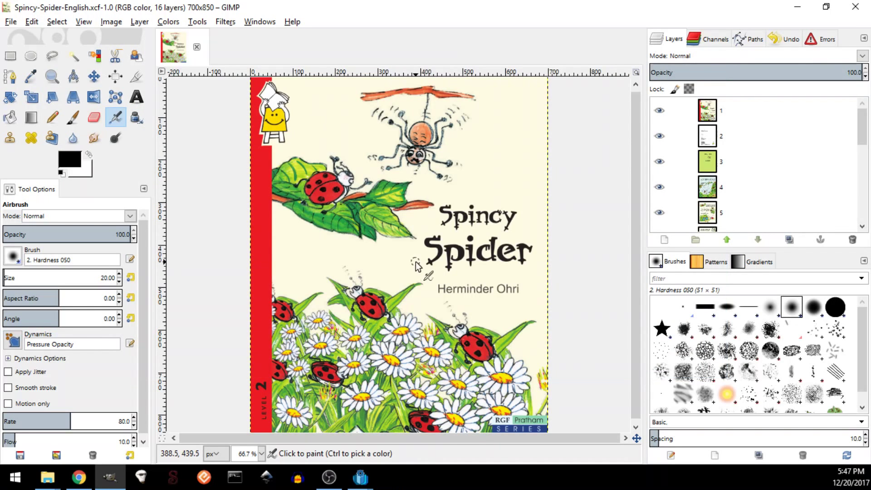
# Step: Minimize GIMP and show the tutorial folder's original PDF and XCF files
pyautogui.click(109, 476)
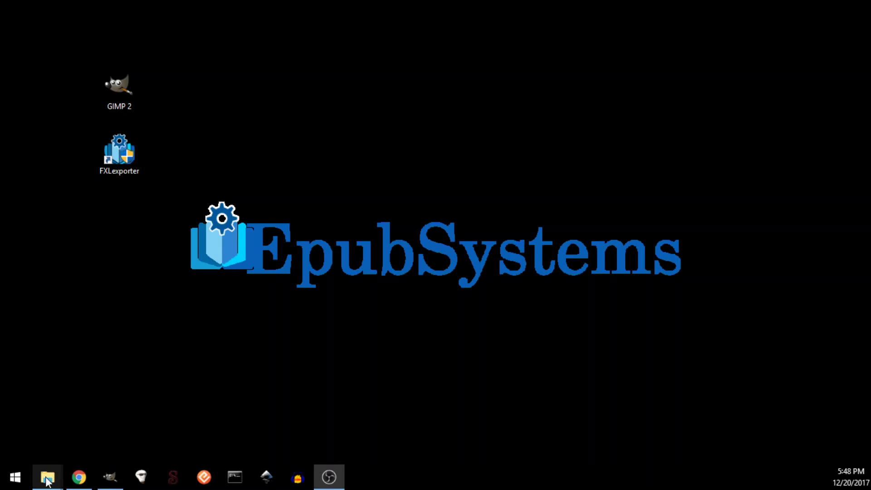
pyautogui.click(47, 476)
pyautogui.click(55, 432)
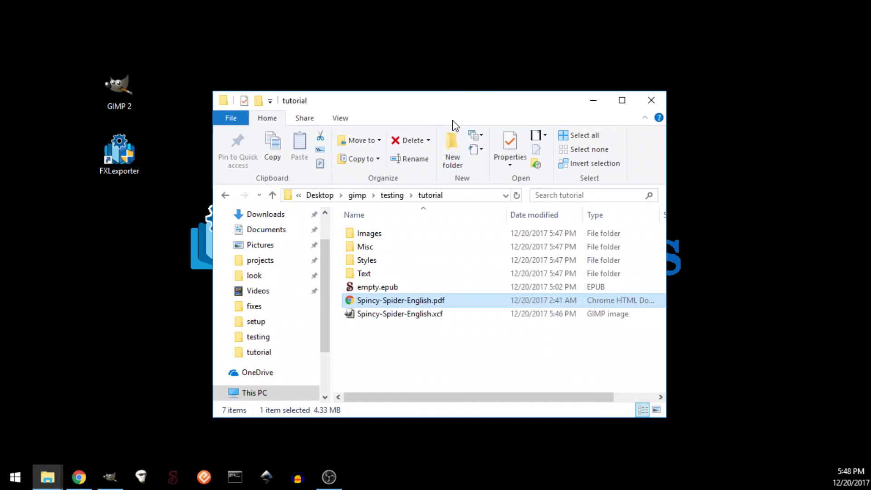
pyautogui.moveTo(458, 99); pyautogui.dragTo(479, 87)
pyautogui.click(406, 317)
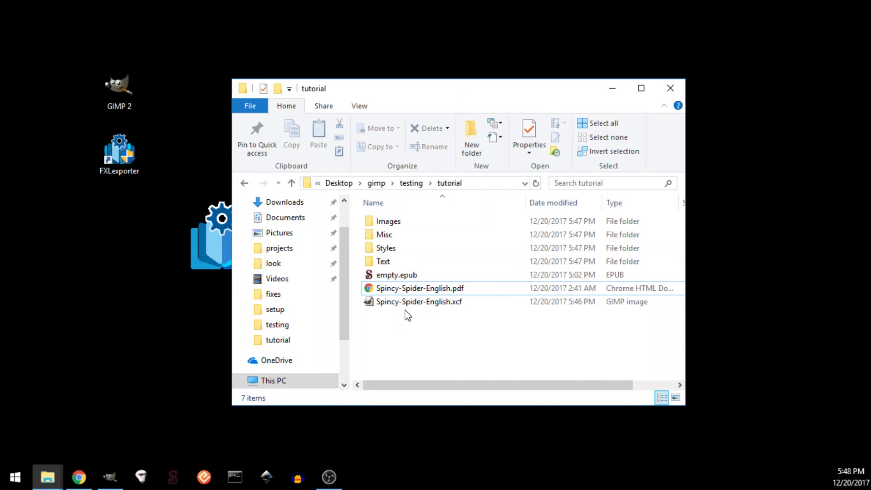
pyautogui.click(400, 295)
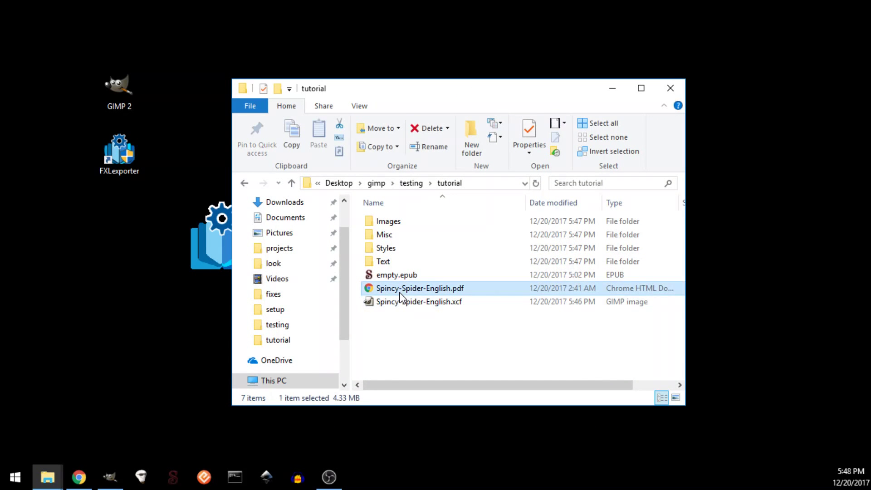
pyautogui.click(402, 304)
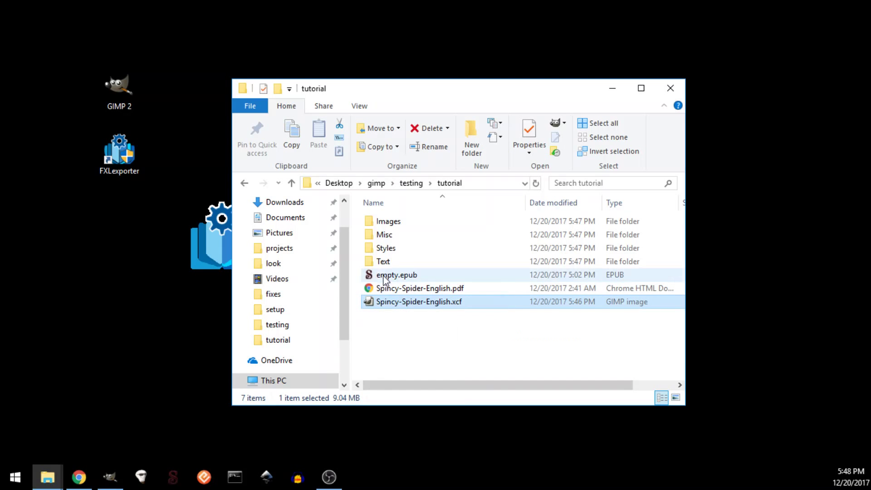
# Step: Highlight the four exported folders and browse the Images folder of page images
pyautogui.moveTo(380, 269); pyautogui.dragTo(380, 222)
pyautogui.click(399, 332)
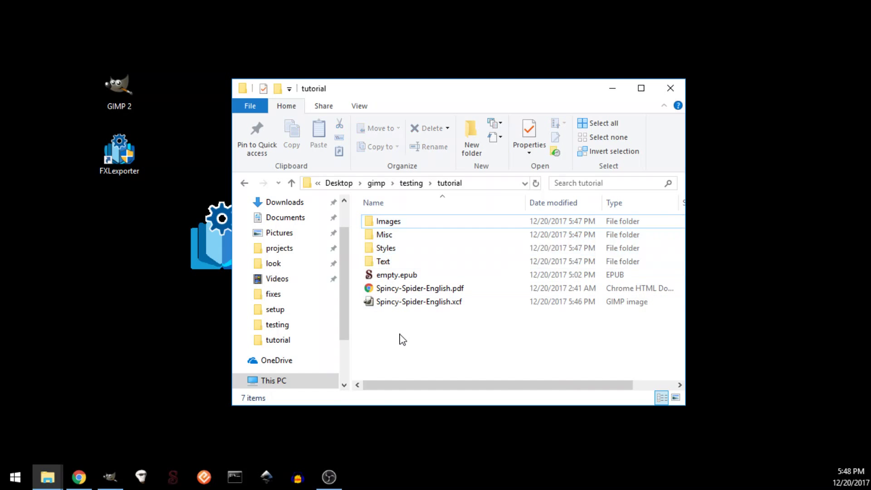
pyautogui.doubleClick(393, 227)
pyautogui.scroll(-3, 448, 243)
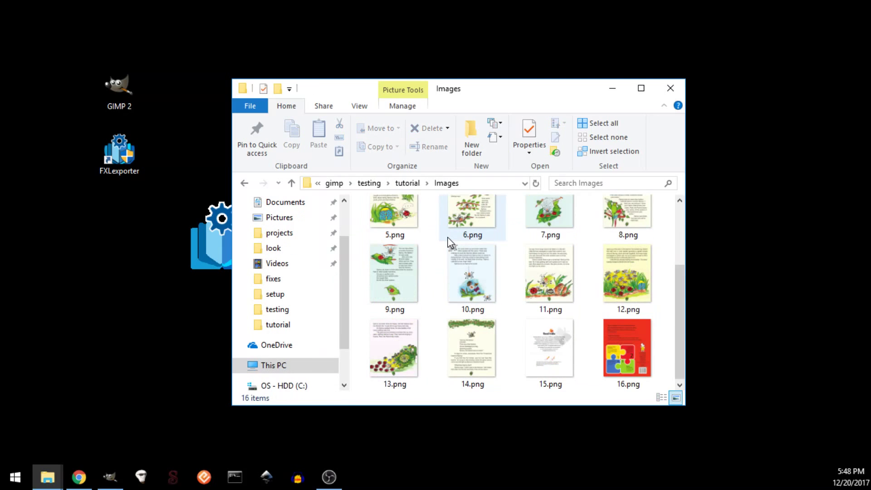
pyautogui.scroll(3, 449, 242)
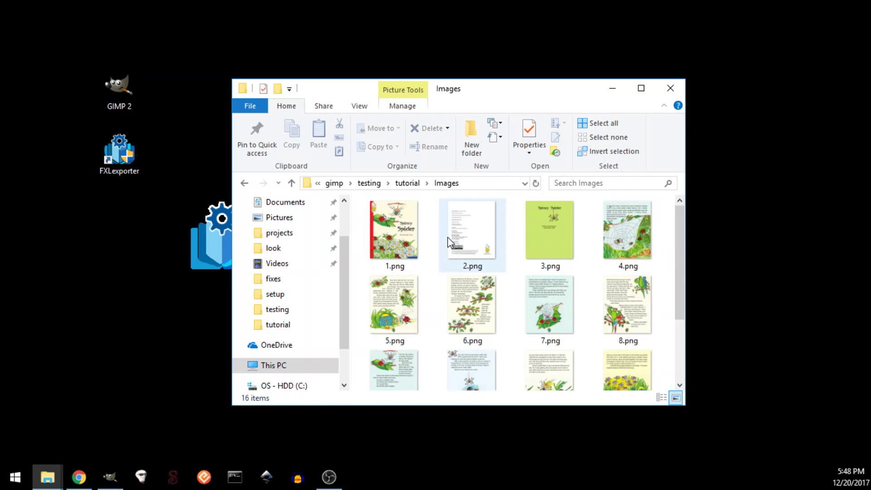
pyautogui.click(411, 186)
# Step: Check the Text folder's xhtml pages, then return and select empty.epub
pyautogui.doubleClick(383, 261)
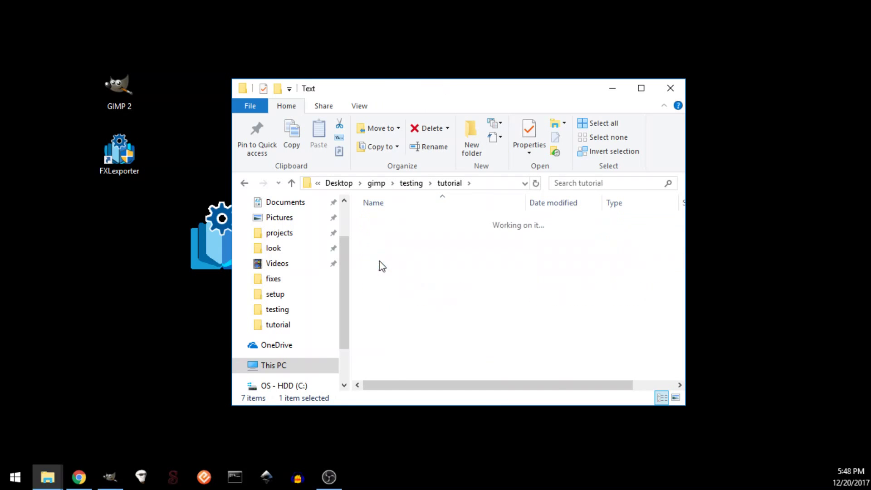
pyautogui.scroll(-2, 430, 235)
pyautogui.scroll(2, 430, 234)
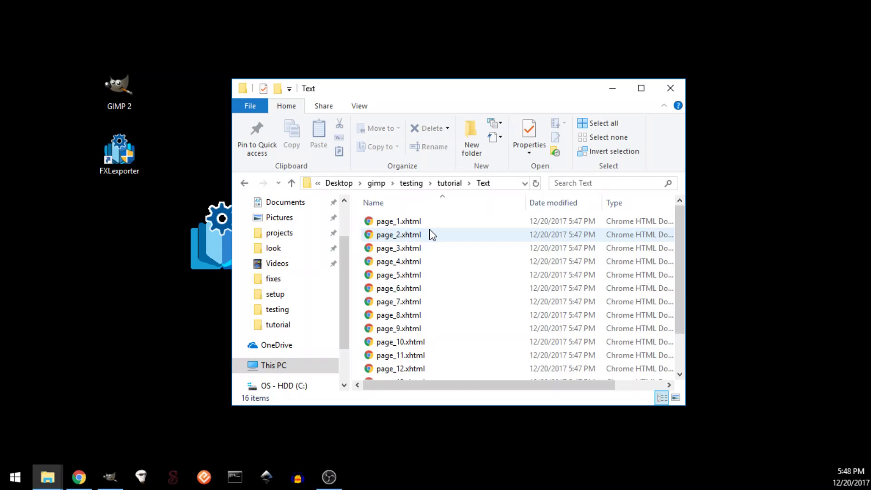
pyautogui.click(454, 189)
pyautogui.click(389, 223)
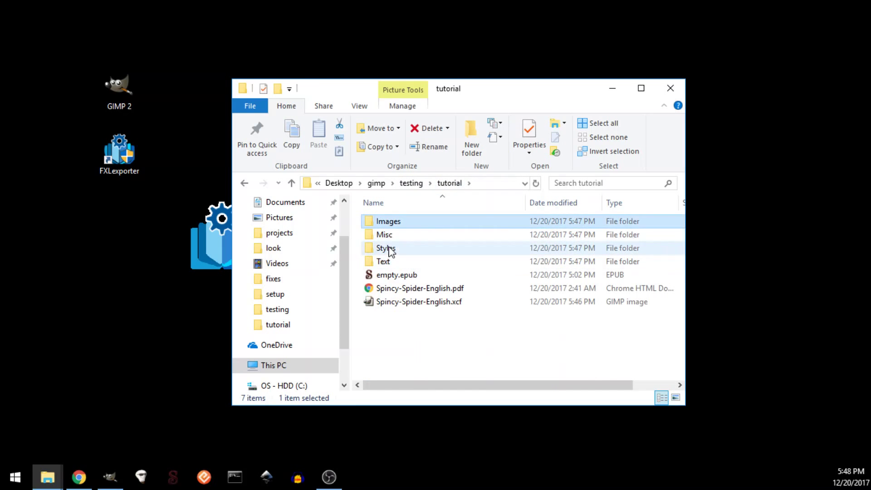
pyautogui.click(411, 277)
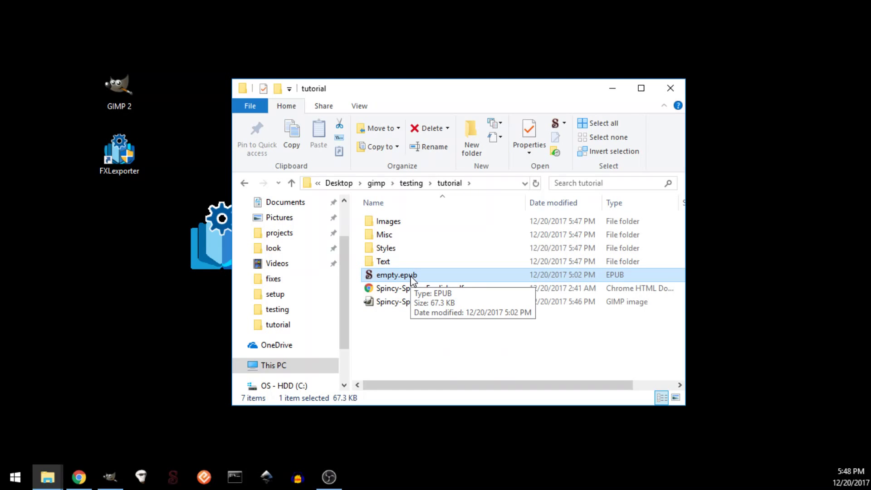
# Step: Open empty.epub in Sigil, close the warnings, expand Images and open content.opf
pyautogui.doubleClick(413, 276)
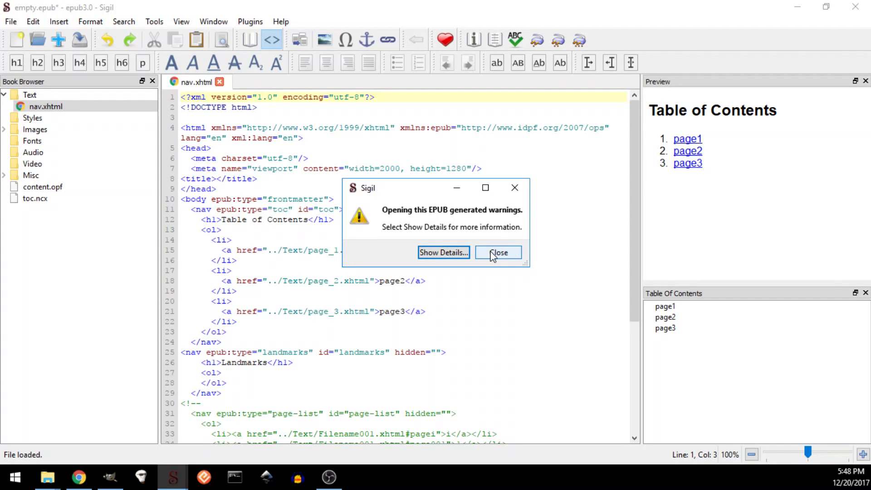
pyautogui.click(493, 254)
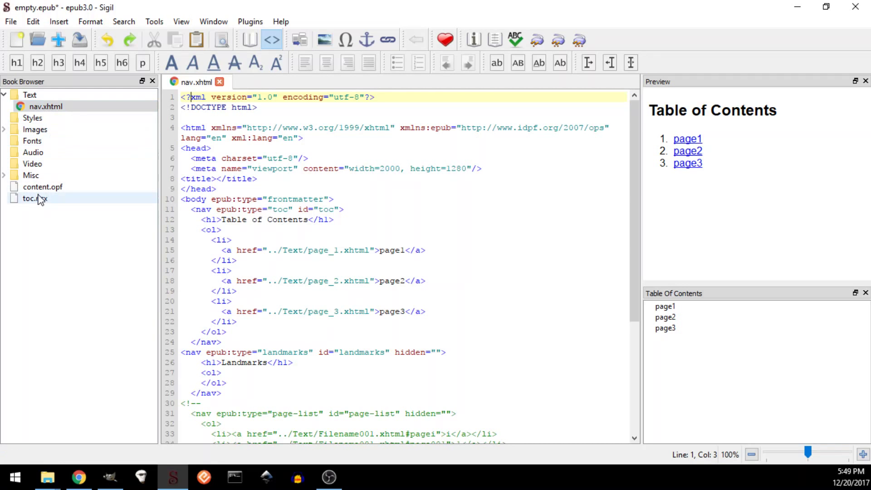
pyautogui.click(5, 129)
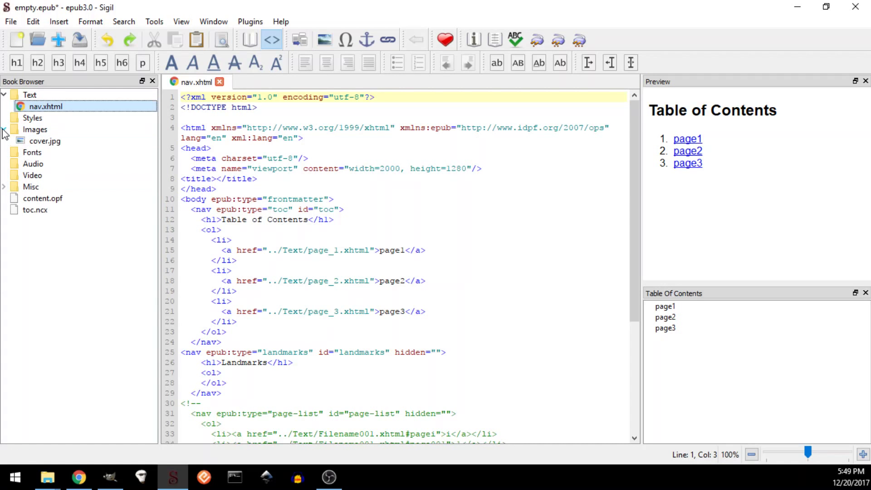
pyautogui.doubleClick(49, 199)
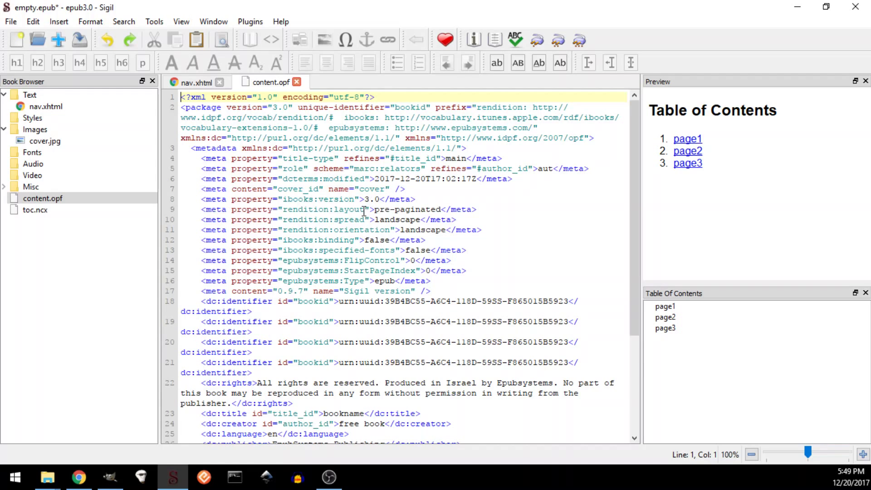
pyautogui.scroll(-2, 336, 273)
# Step: Delete the three repeated dc:identifier lines and leftover blank line, then save the EPUB
pyautogui.moveTo(203, 240); pyautogui.dragTo(474, 288)
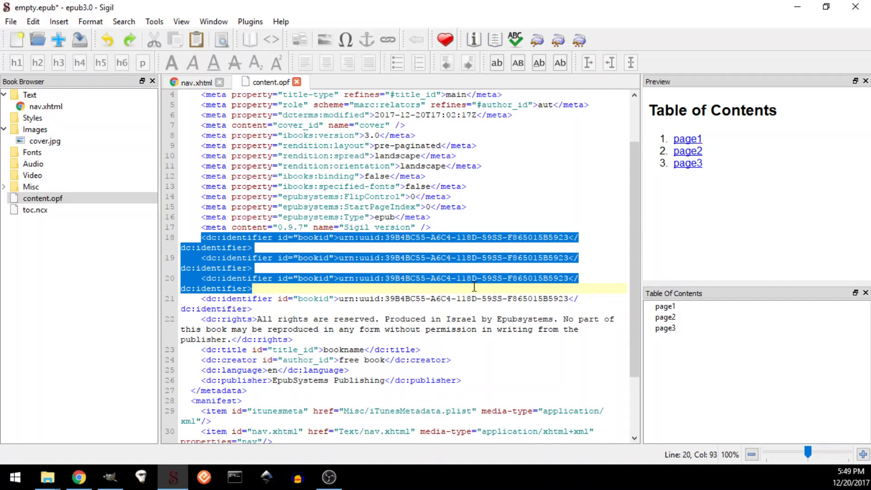
pyautogui.press('Delete')
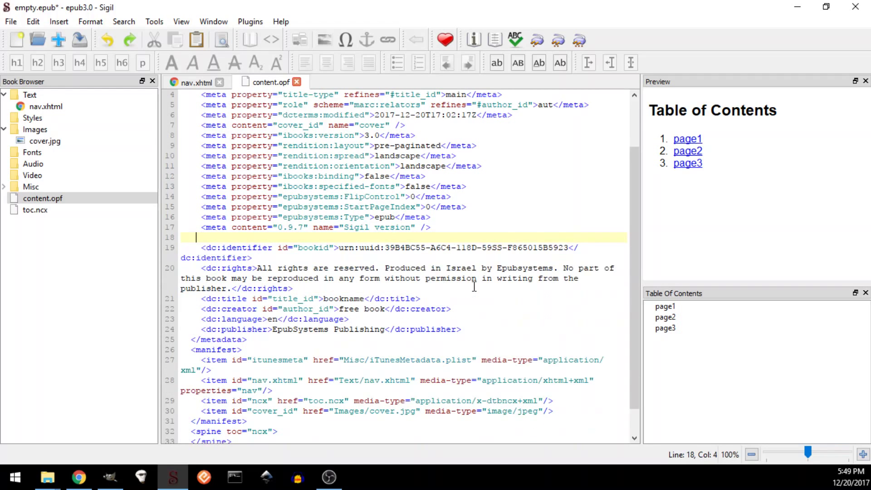
pyautogui.press('BackSpace')
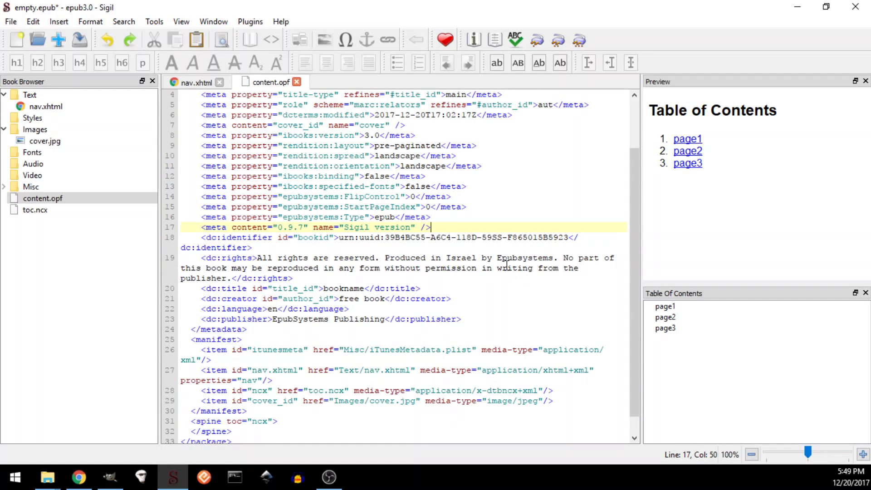
pyautogui.scroll(2, 492, 250)
pyautogui.scroll(-1, 492, 250)
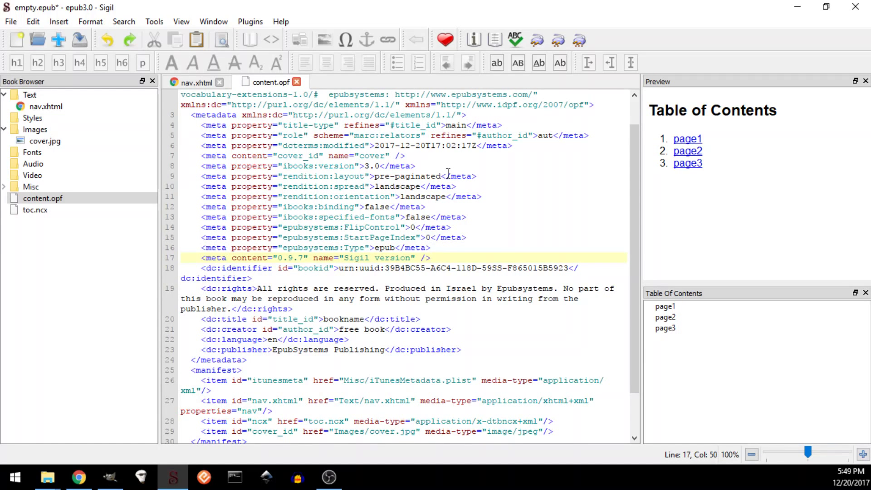
pyautogui.hotkey('ctrl', 's')
pyautogui.scroll(-3, 435, 224)
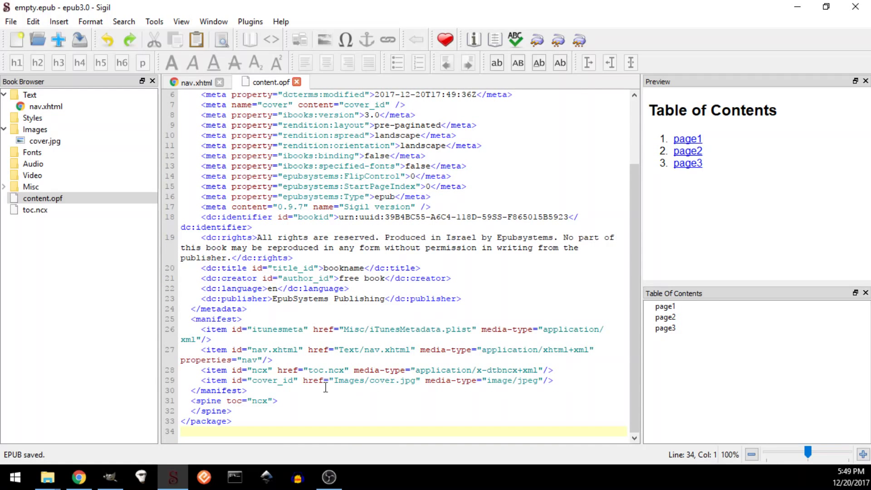
# Step: Add all sixteen page xhtml files from the exported Text folder to Sigil's Text folder
pyautogui.click(34, 95)
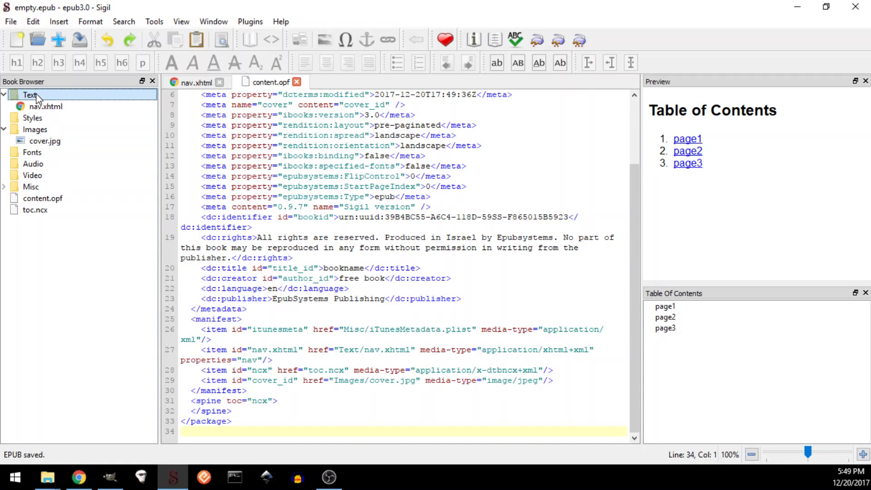
pyautogui.rightClick(36, 97)
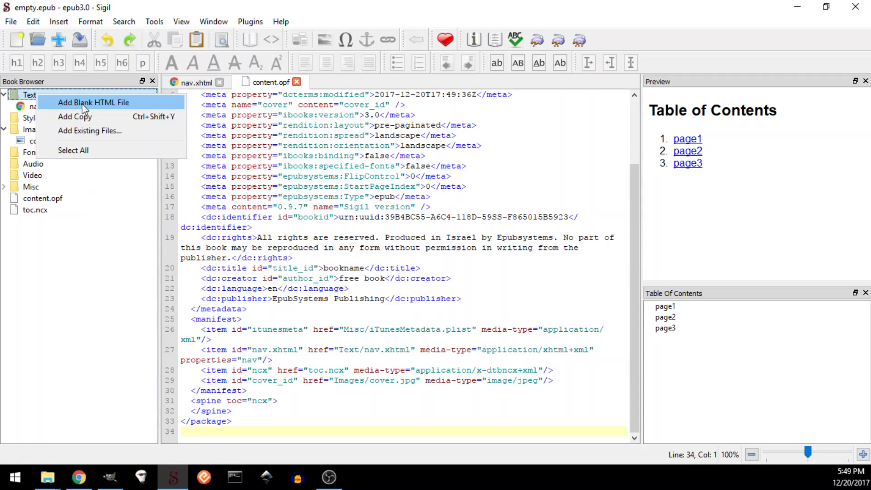
pyautogui.click(87, 130)
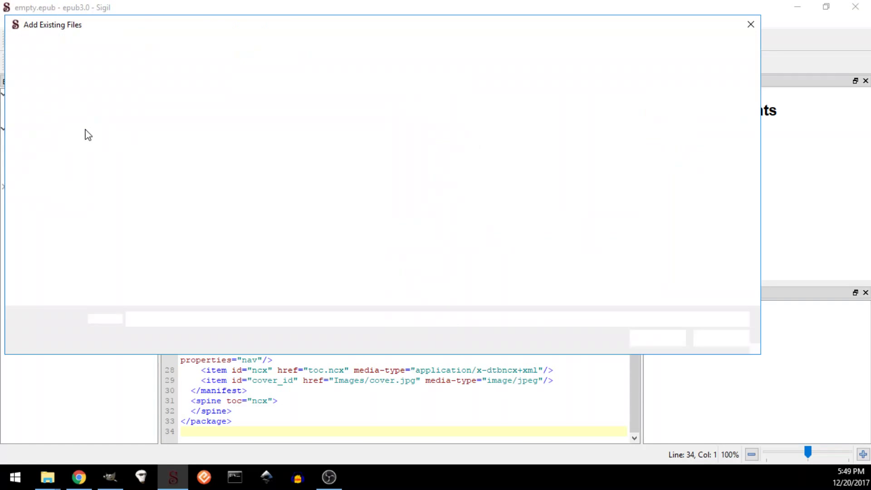
pyautogui.click(139, 146)
pyautogui.doubleClick(139, 144)
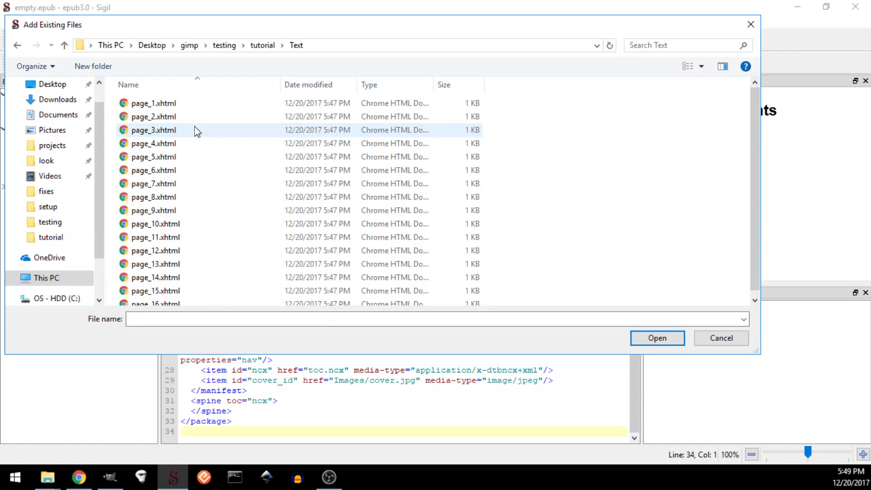
pyautogui.hotkey('ctrl', 'a')
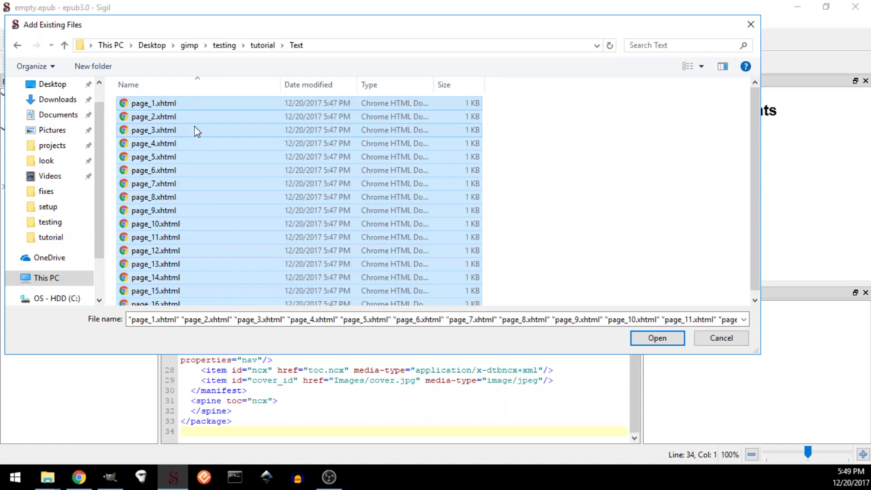
pyautogui.scroll(-1, 279, 156)
pyautogui.click(653, 333)
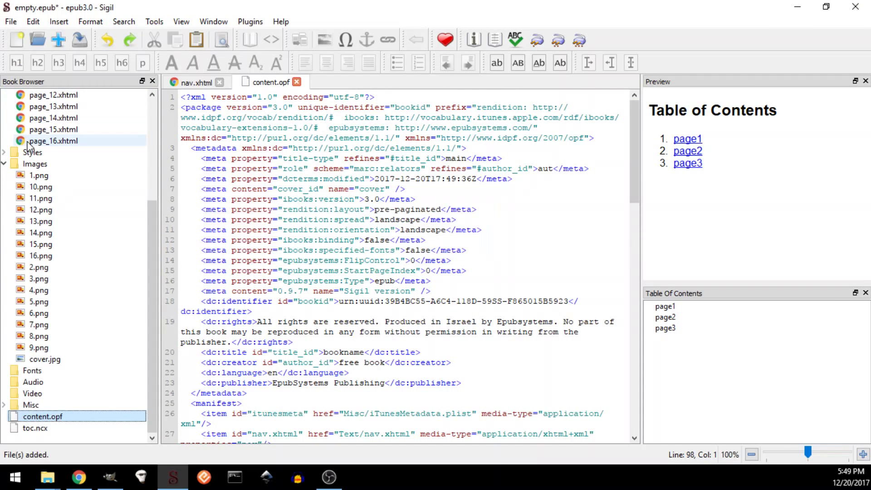
# Step: Look inside the Styles folder, then open page_6.xhtml with a wider Preview pane
pyautogui.click(4, 165)
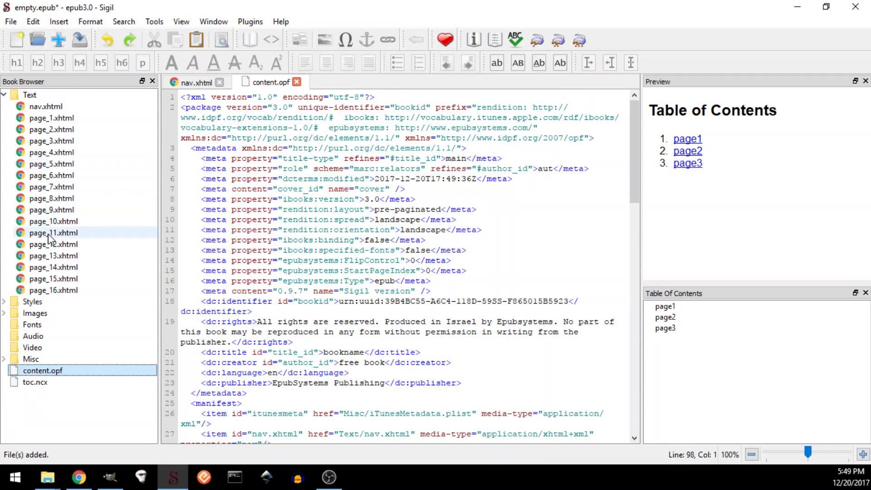
pyautogui.click(4, 302)
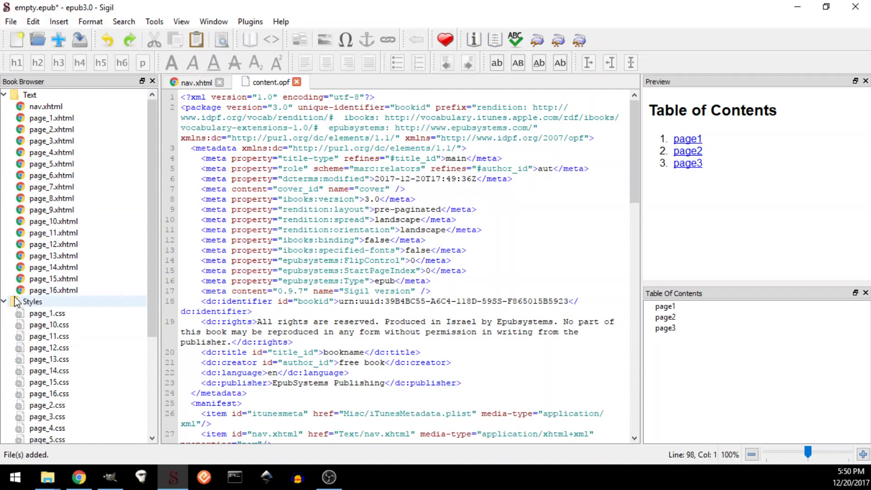
pyautogui.click(10, 302)
pyautogui.click(4, 302)
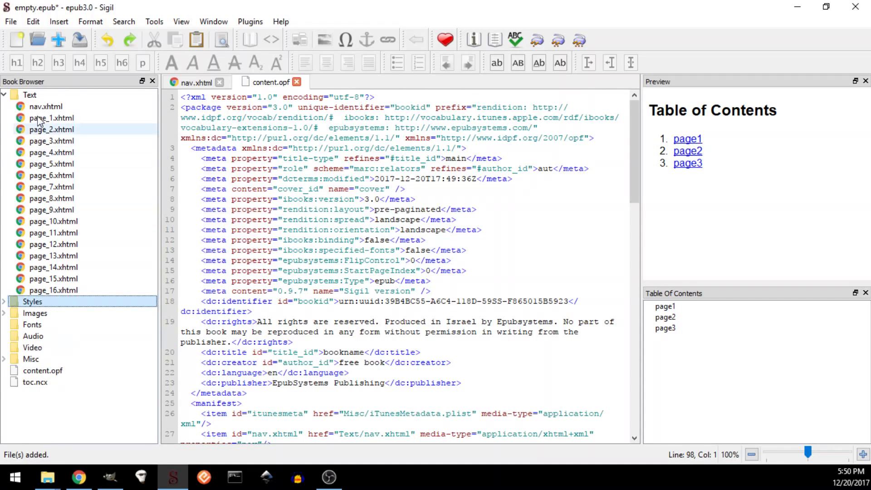
pyautogui.doubleClick(51, 175)
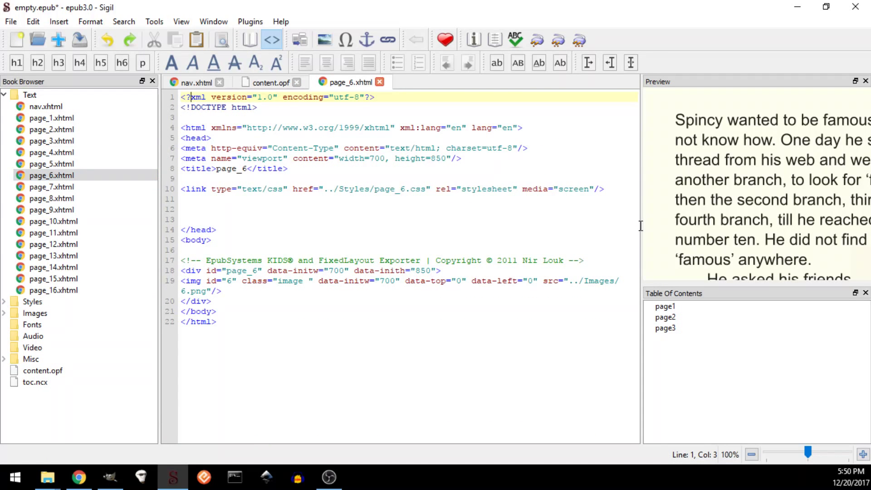
pyautogui.moveTo(642, 225); pyautogui.dragTo(470, 225)
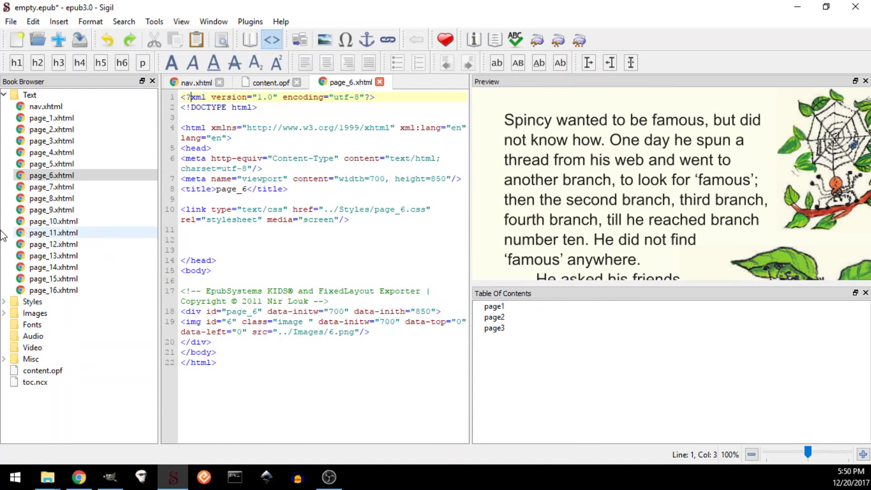
# Step: Open page_9.xhtml and highlight its viewport width and height values
pyautogui.click(62, 212)
pyautogui.doubleClick(62, 211)
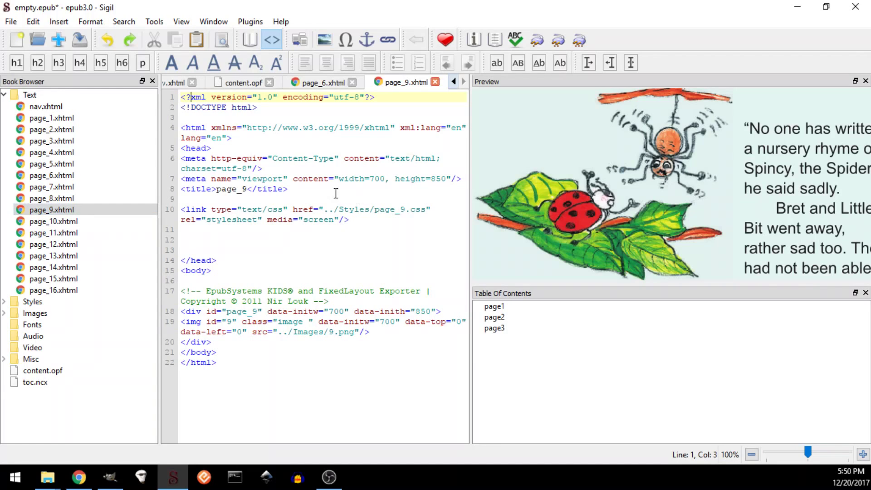
pyautogui.moveTo(339, 178); pyautogui.dragTo(442, 178)
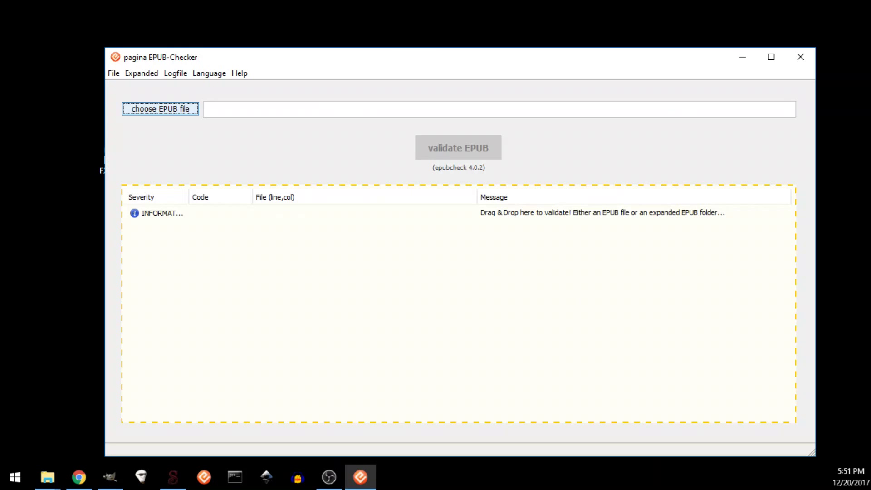
# Step: Drag empty.epub from the tutorial folder onto pagina EPUB-Checker to start validating it
pyautogui.moveTo(603, 61); pyautogui.dragTo(535, 40)
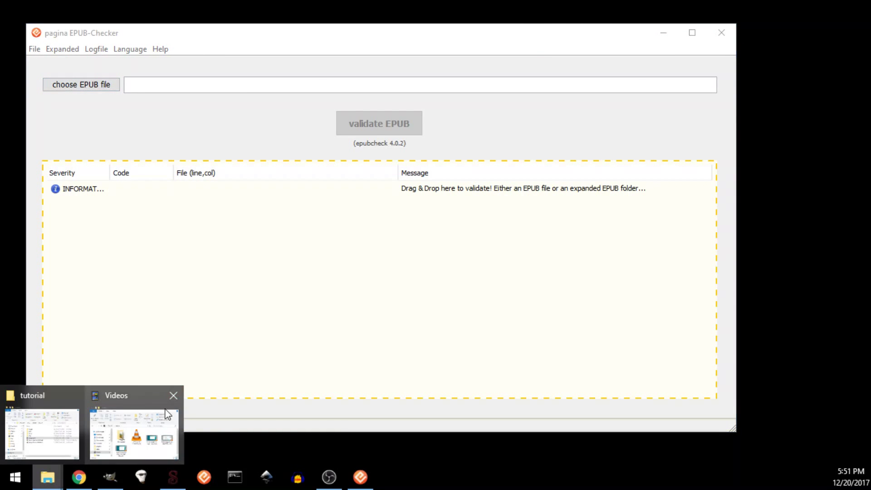
pyautogui.click(40, 432)
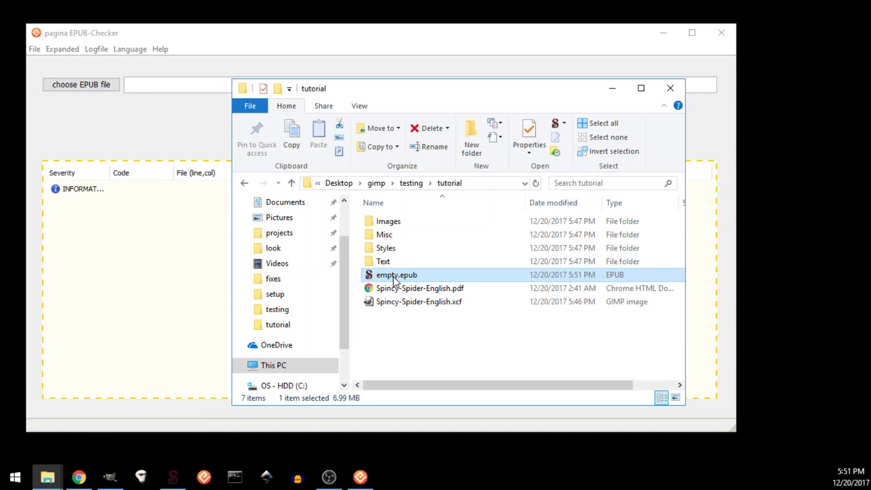
pyautogui.moveTo(395, 279); pyautogui.dragTo(150, 308)
pyautogui.click(246, 45)
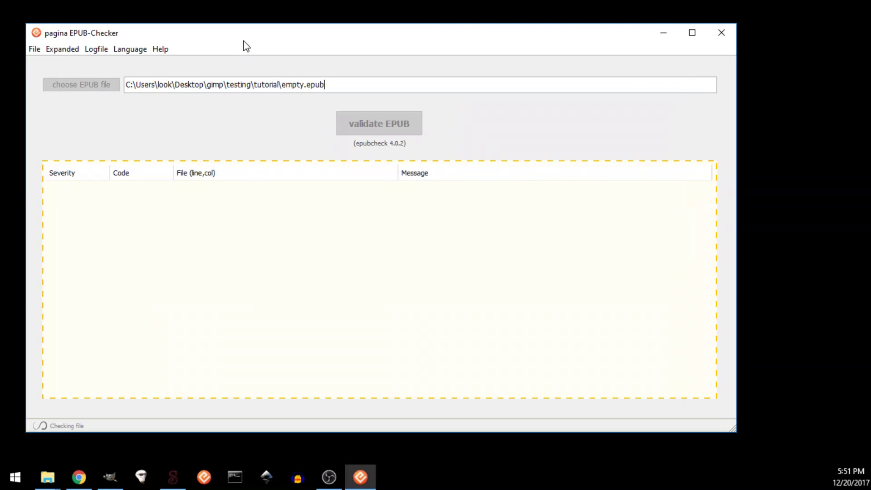